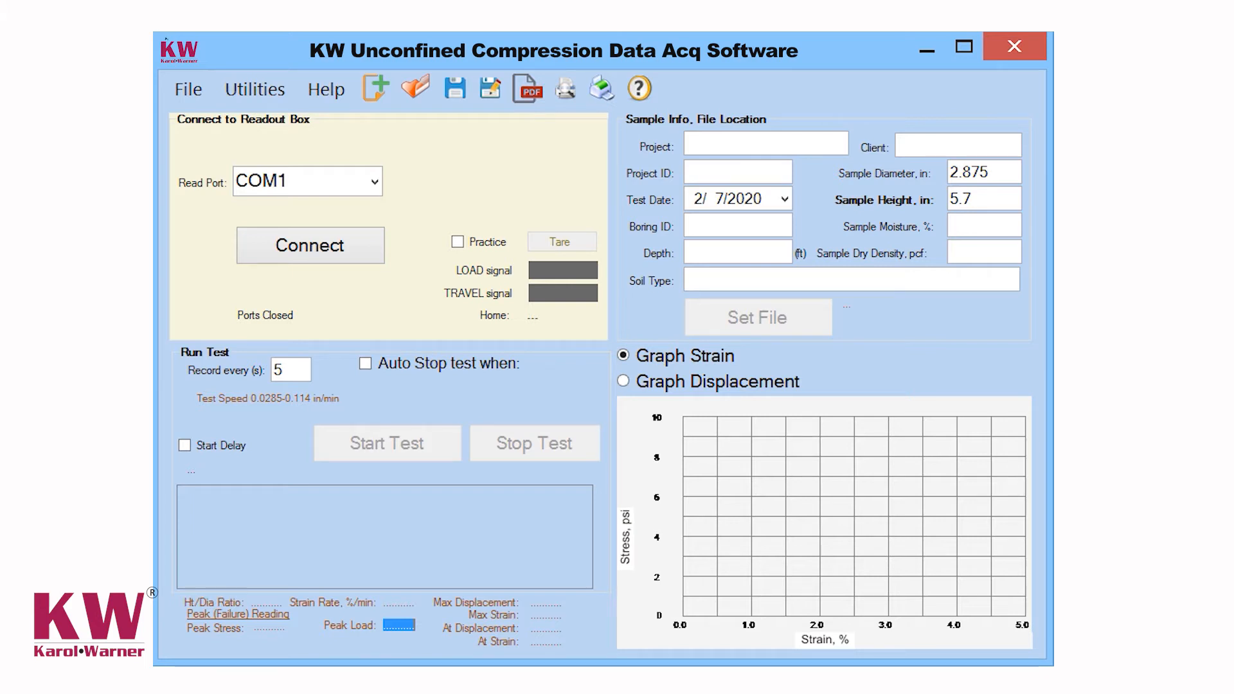
Step: Look through the available commands and the program settings, closing the settings without saving
click(194, 99)
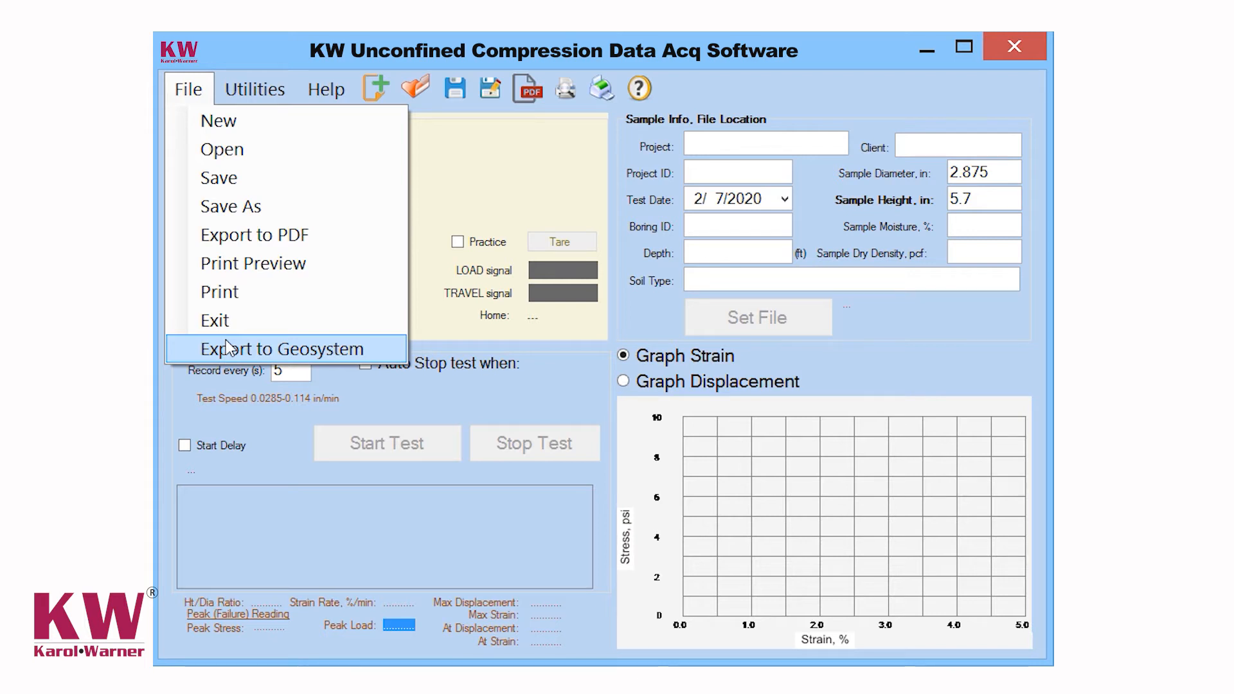
click(188, 89)
click(234, 90)
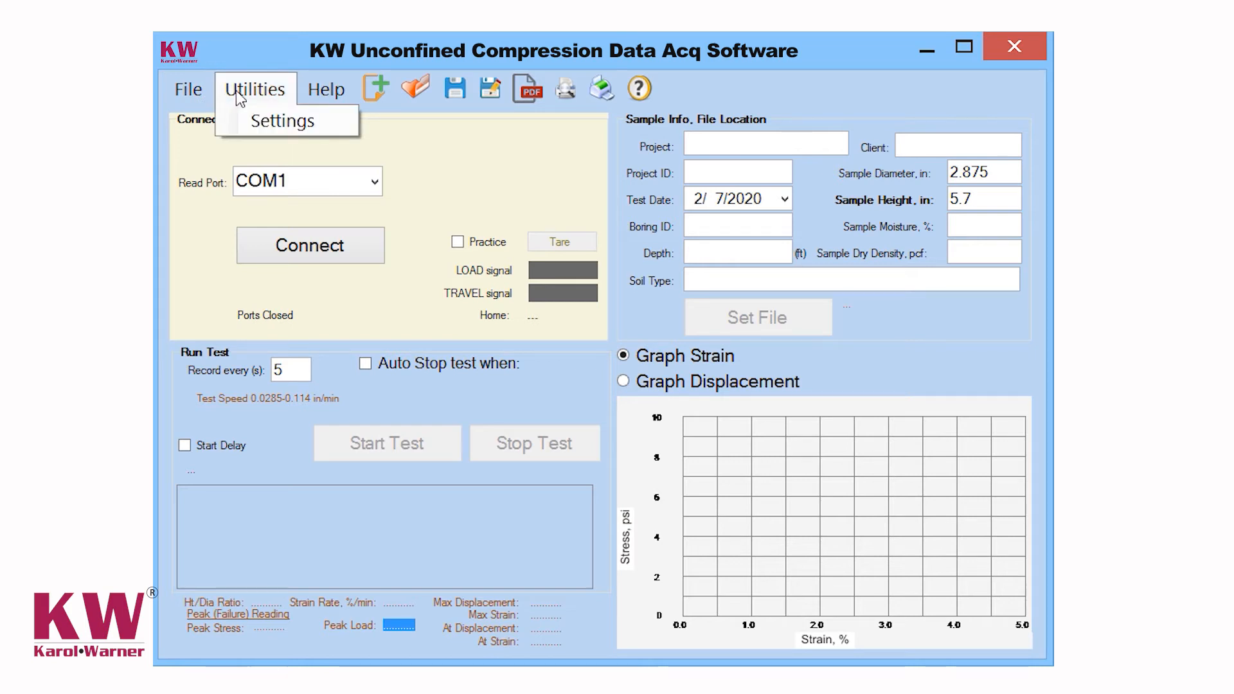
click(268, 119)
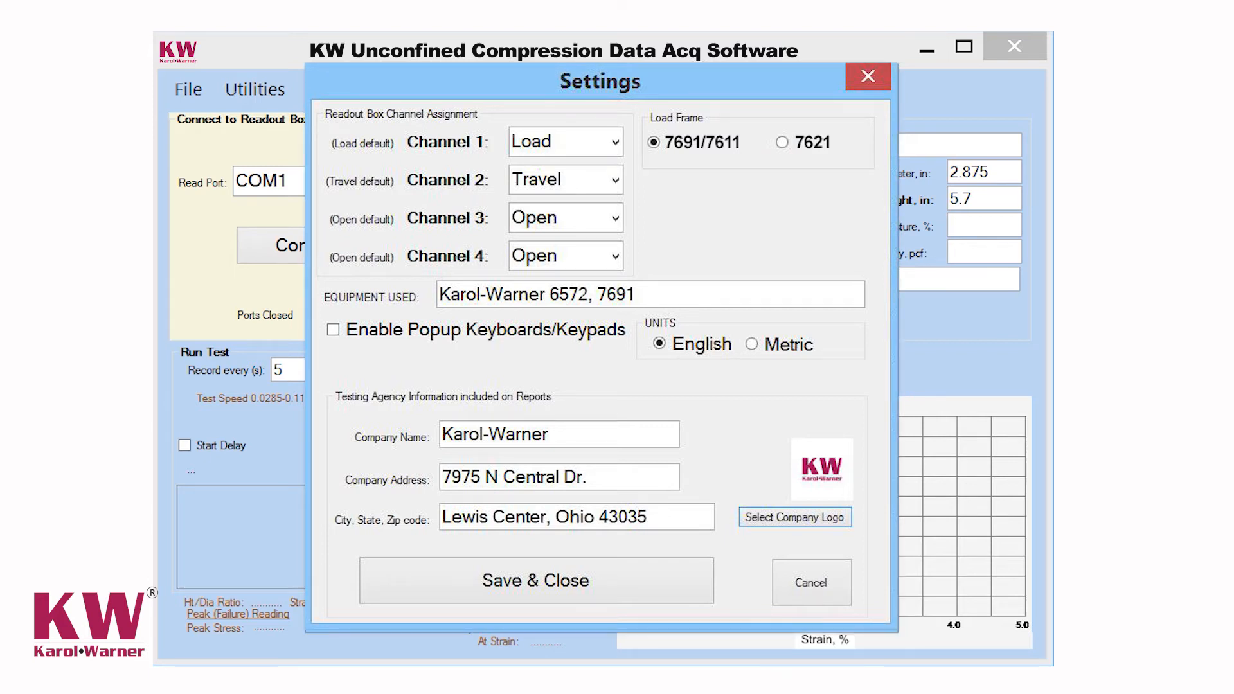
click(803, 588)
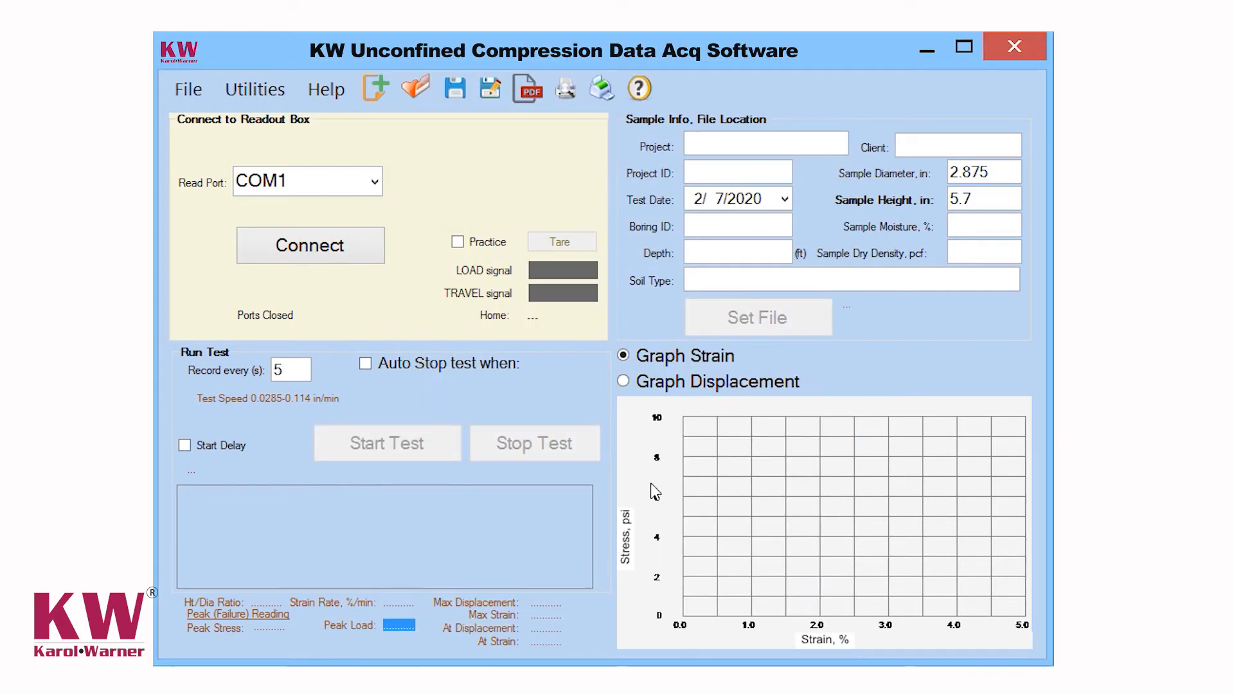
click(328, 91)
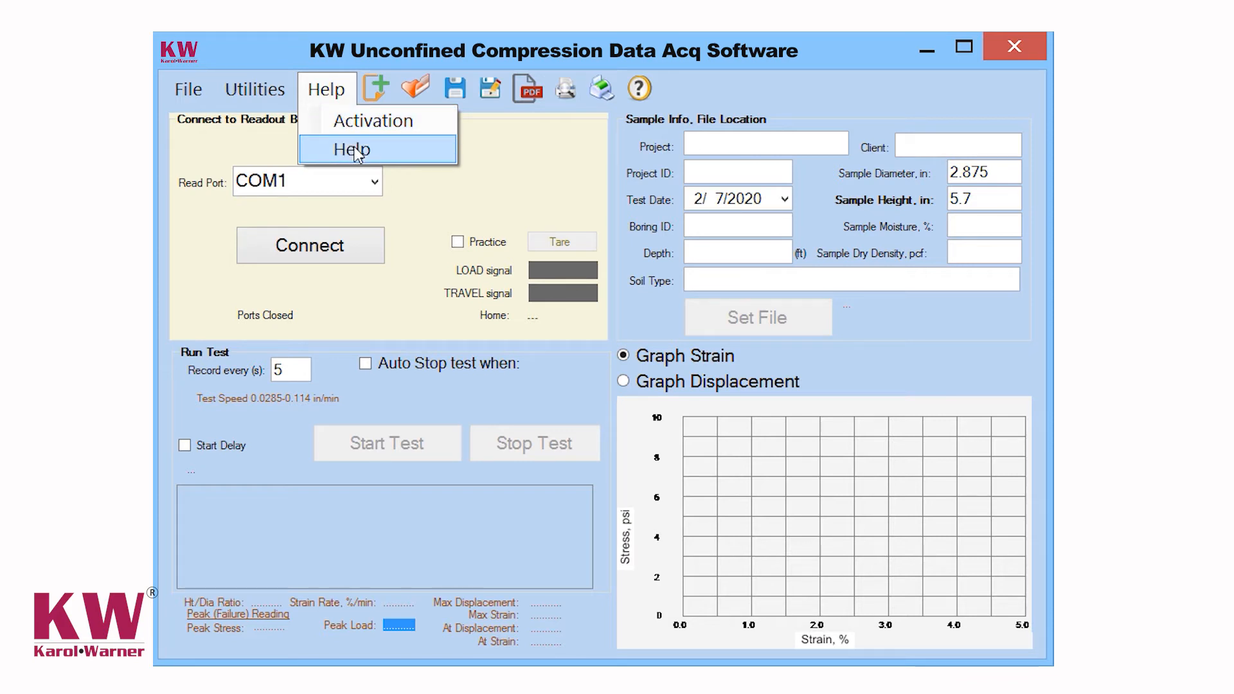
click(335, 91)
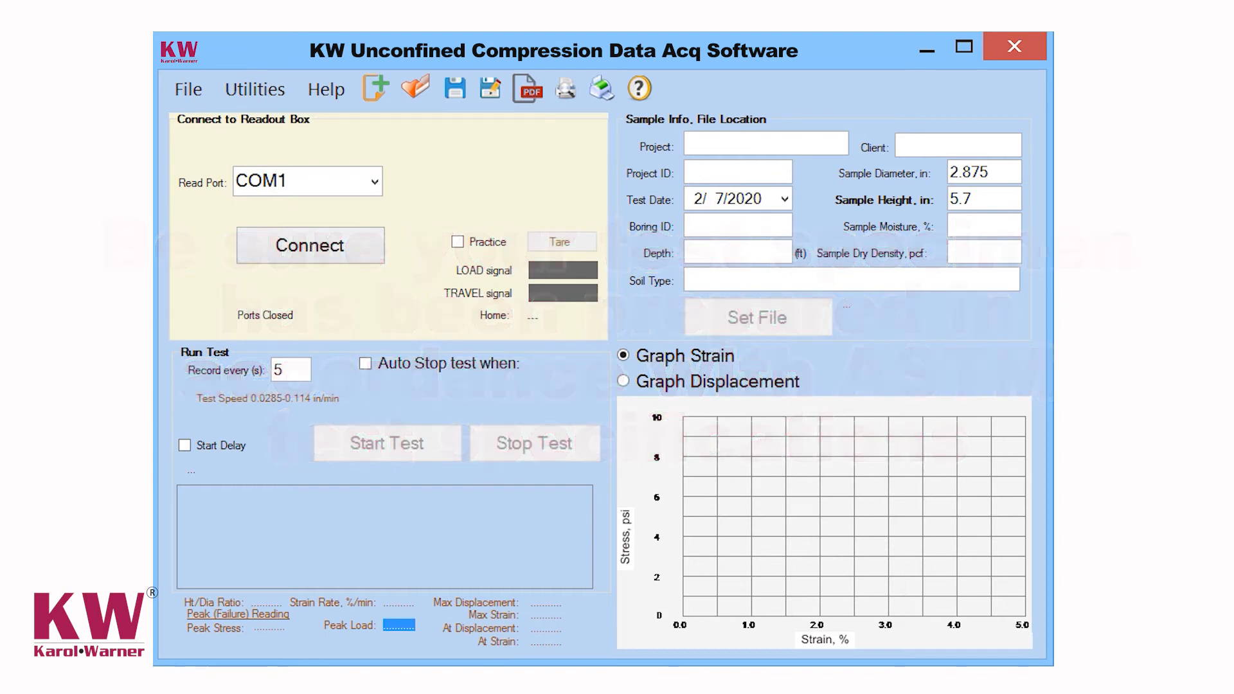
Step: Start a new test and save the existing program settings
click(188, 90)
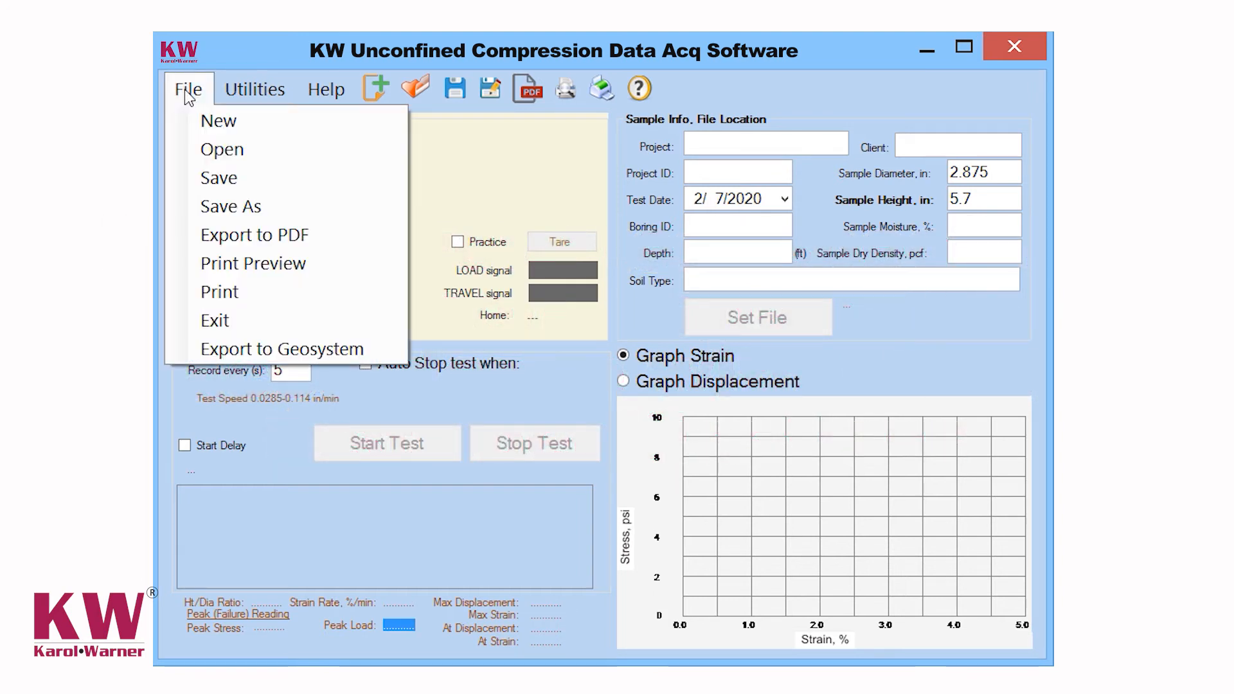
click(209, 124)
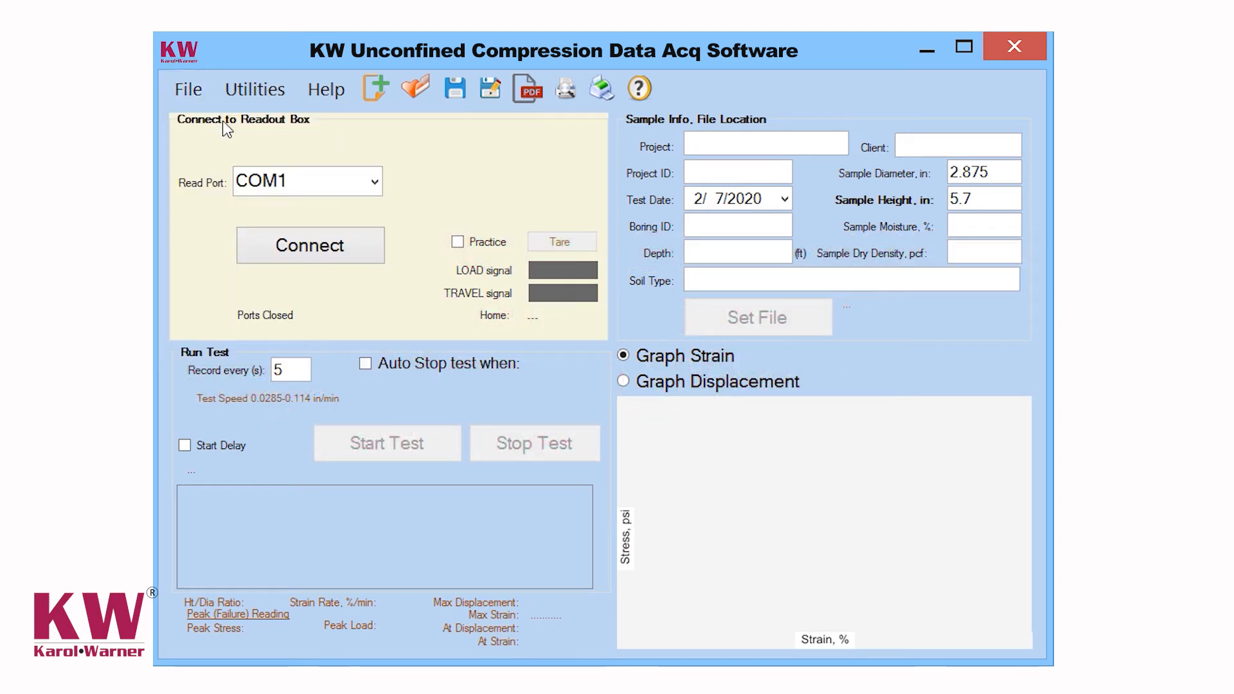
click(257, 89)
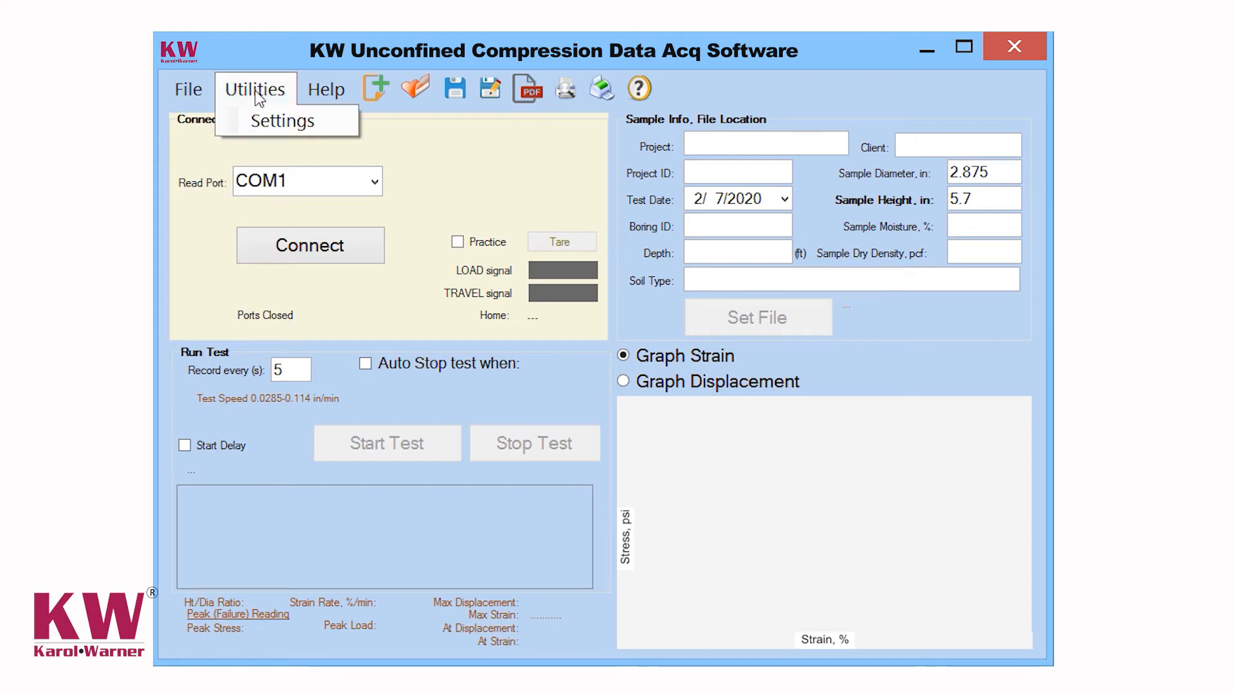
click(266, 125)
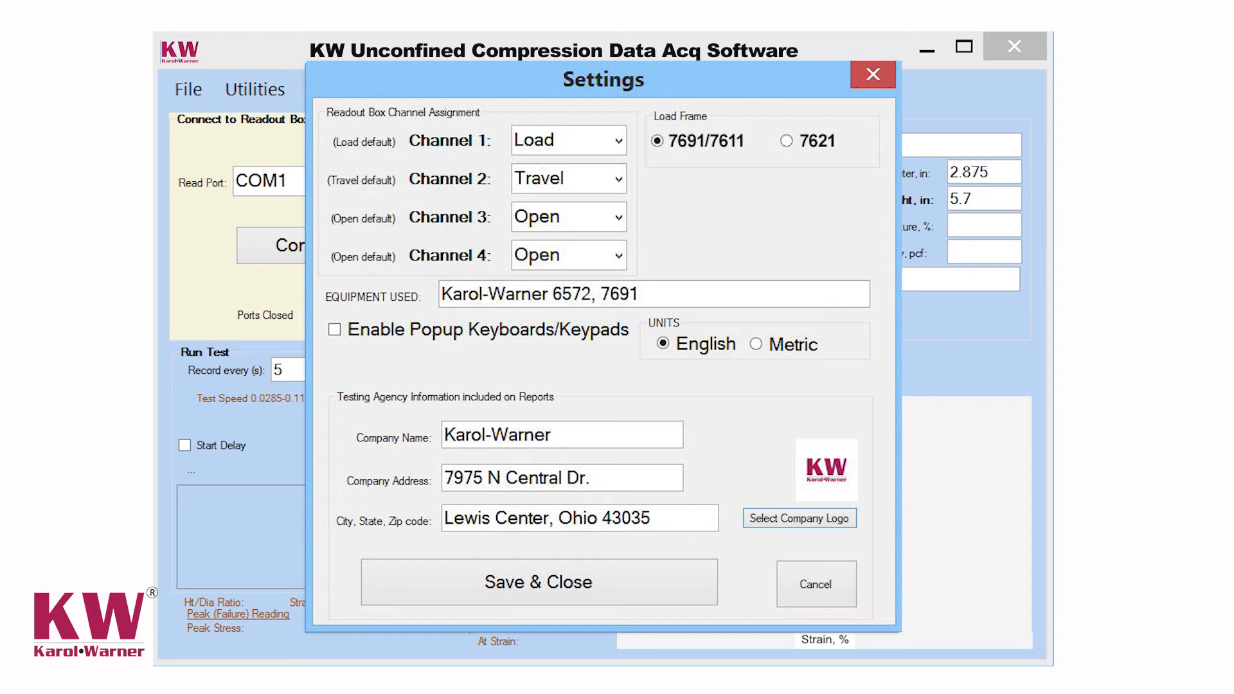
click(484, 593)
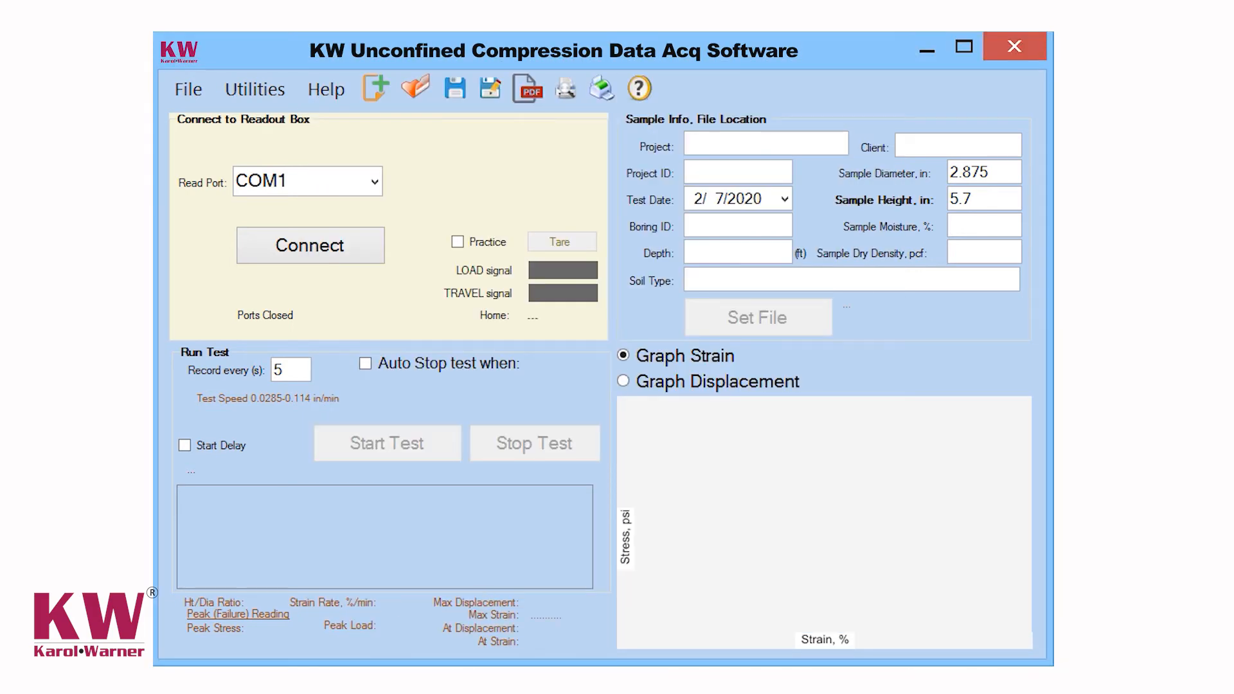
Step: Connect to the readout box on COM1 and enable practice mode
click(374, 180)
click(374, 180)
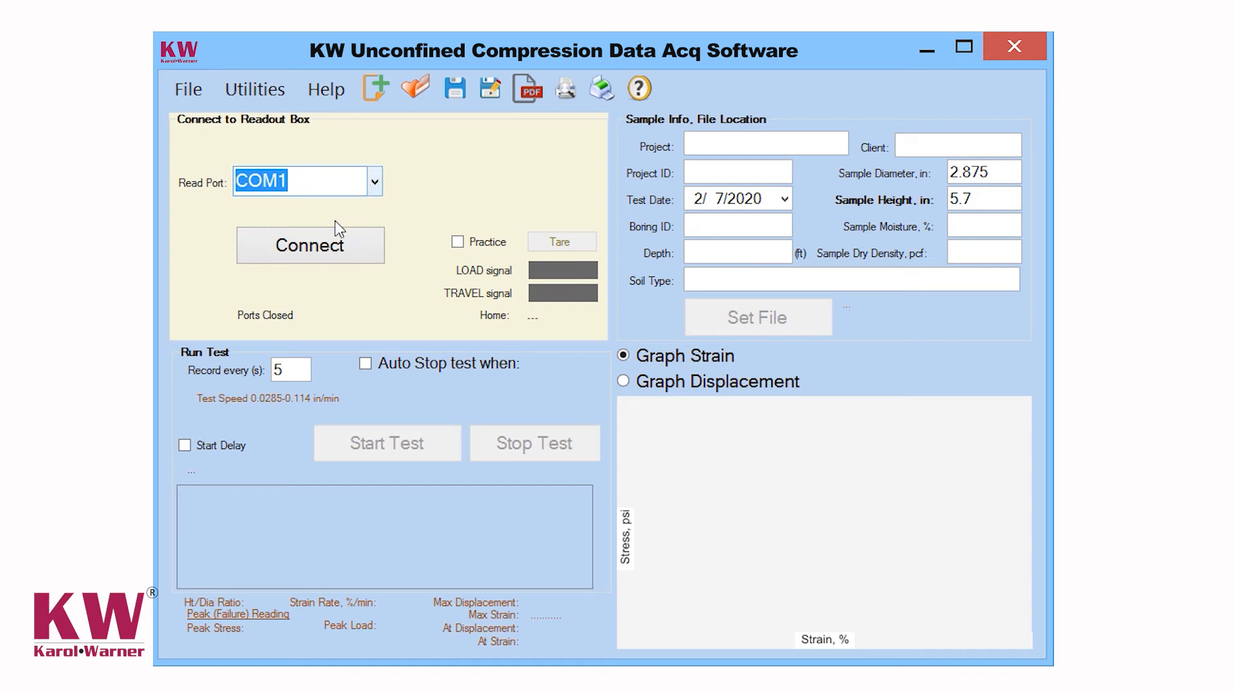
click(326, 251)
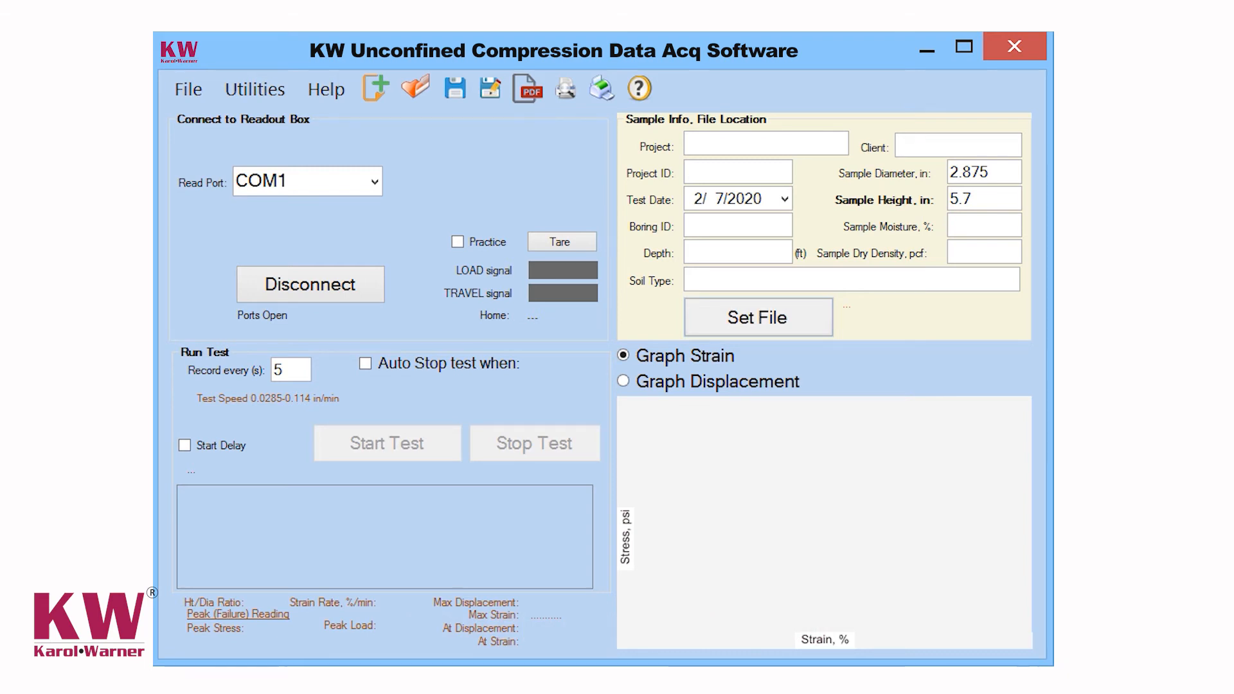
click(456, 242)
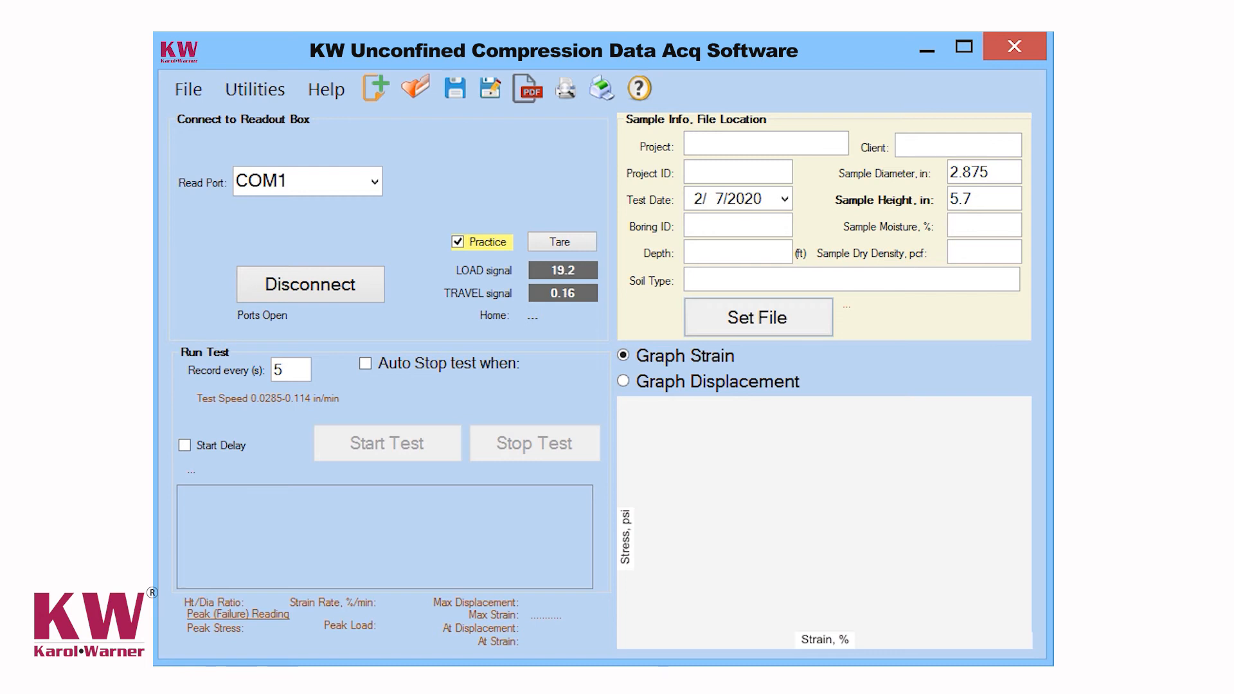
Step: Enter sample info: project Unconfined, client Materials Lab, ID 1508, boring 7298, depth 5 ft, diameter 2.858, height 5.751, moisture 15.3, density 2.0, soil type SLC
click(723, 144)
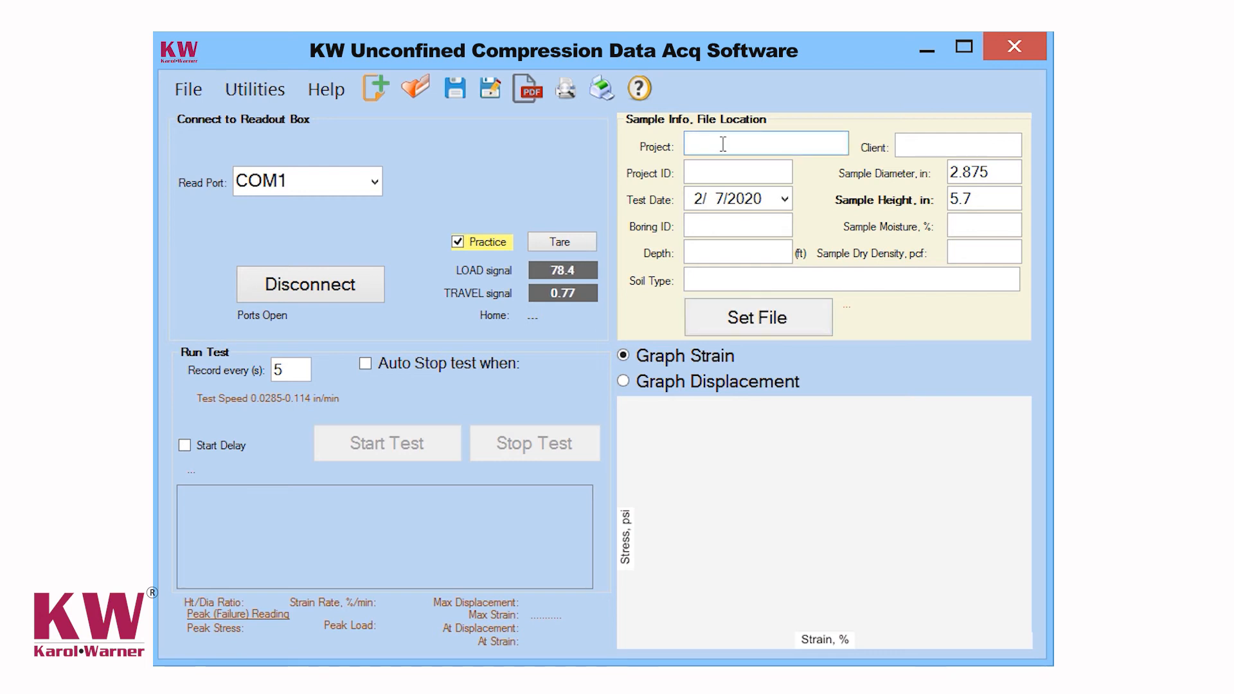
text(Unconfined)
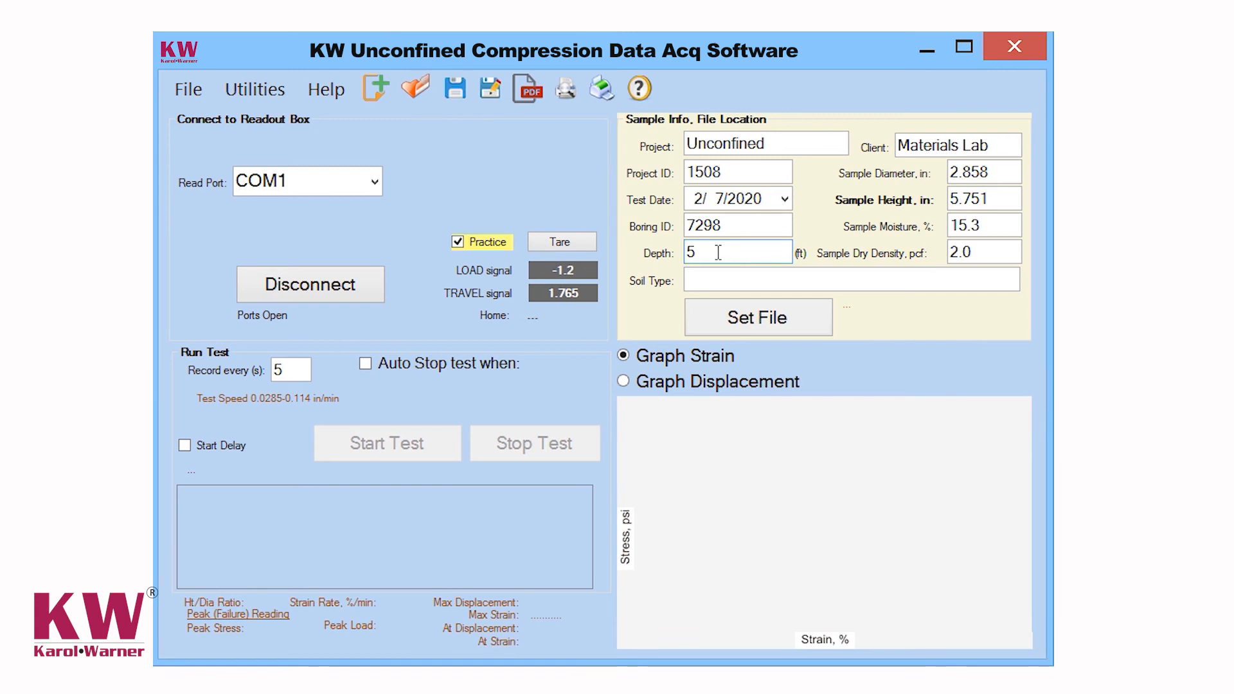
click(728, 279)
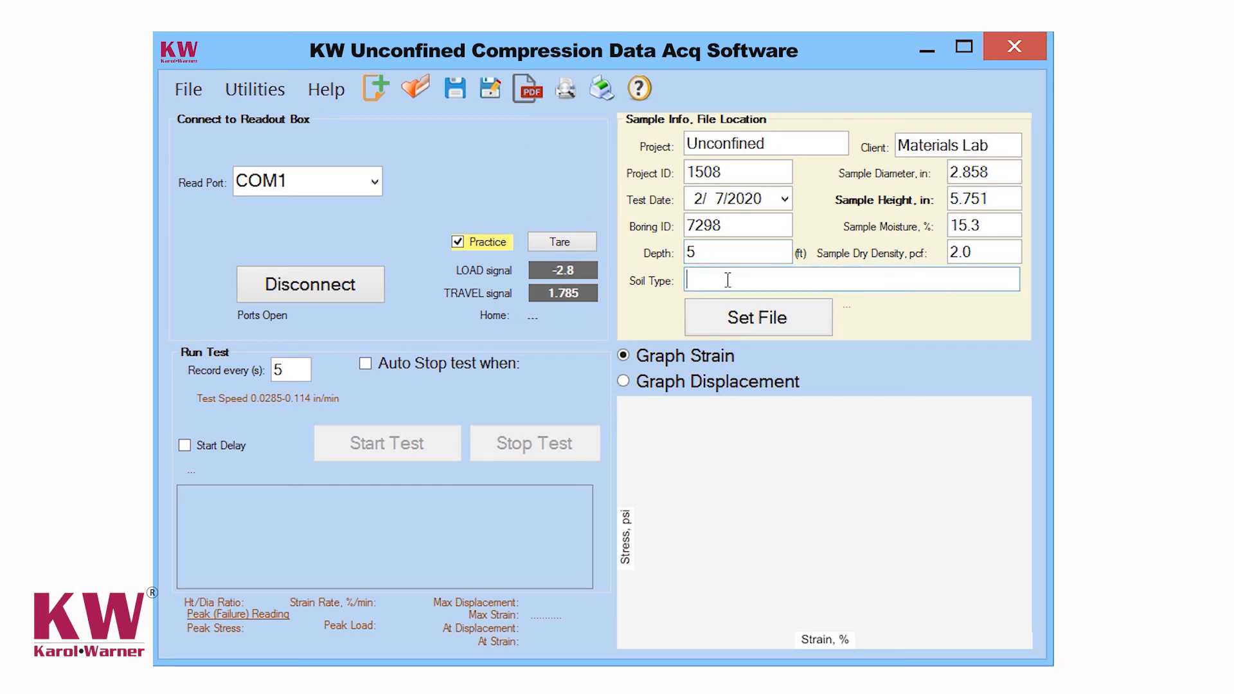
text(SLC)
Step: Set the test's data file to 1508 UC 7298 in the UNCONFINED TEST folder on the Desktop
click(771, 315)
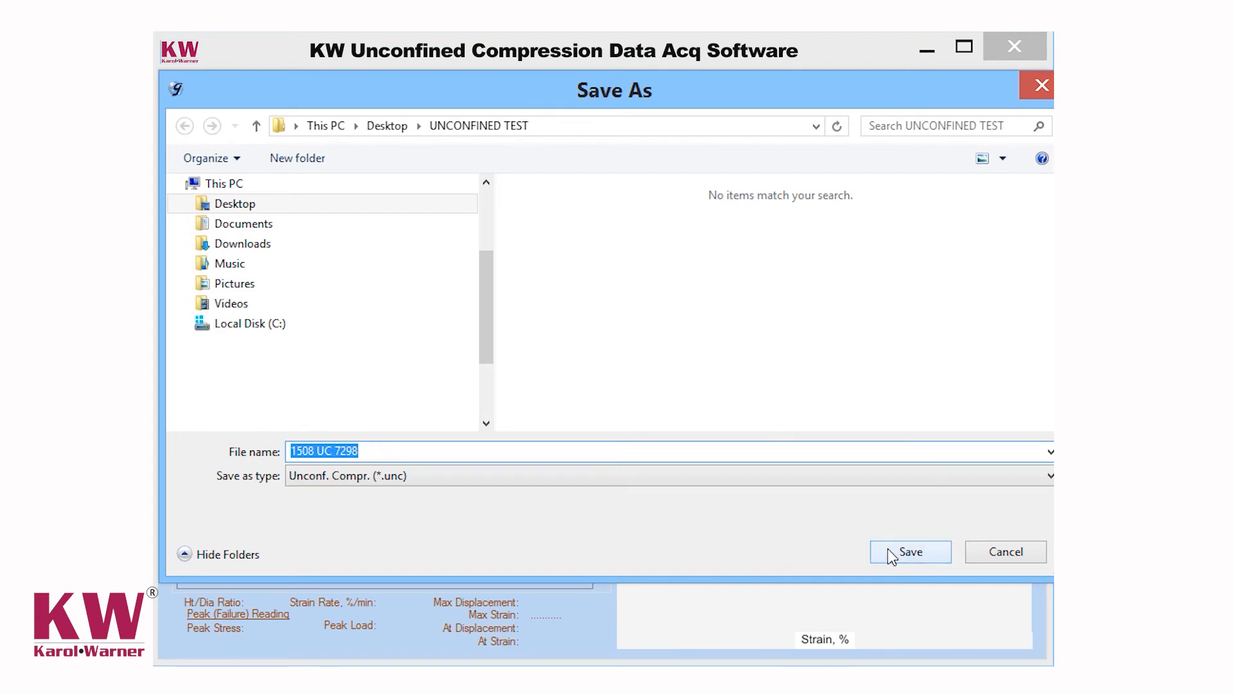
click(893, 557)
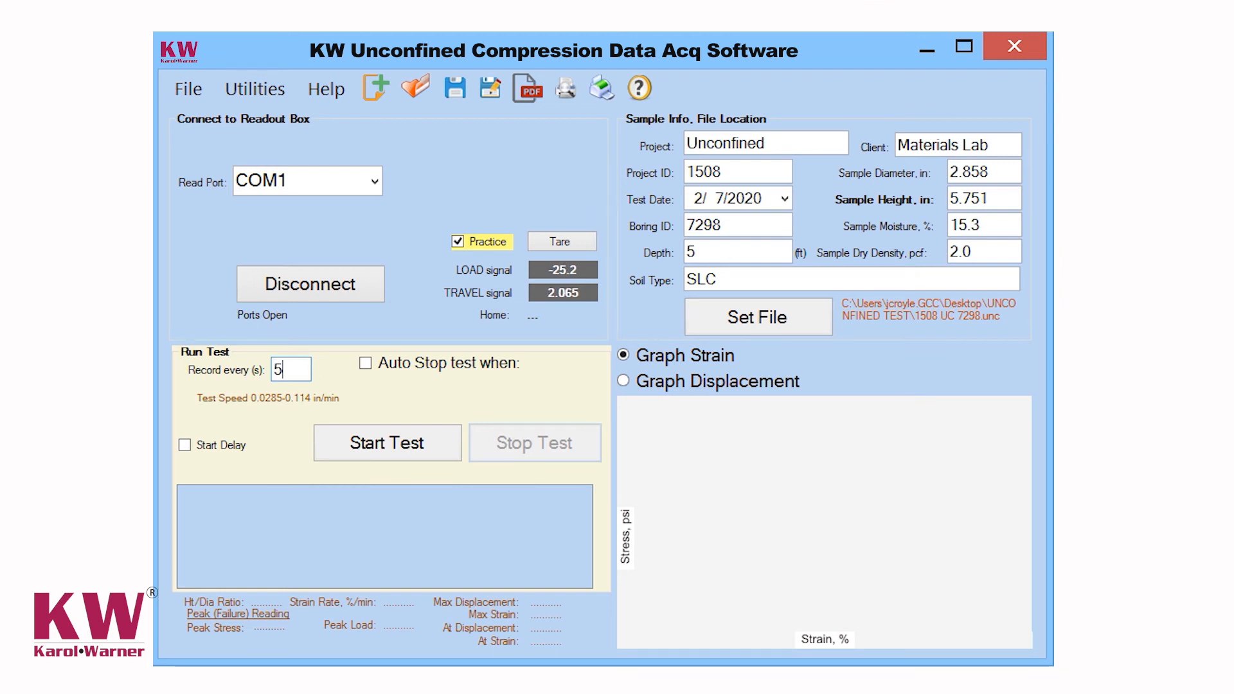
Step: Run the compression test with automatic stopping off, proceeding while online, and stop it manually after ten readings
click(367, 364)
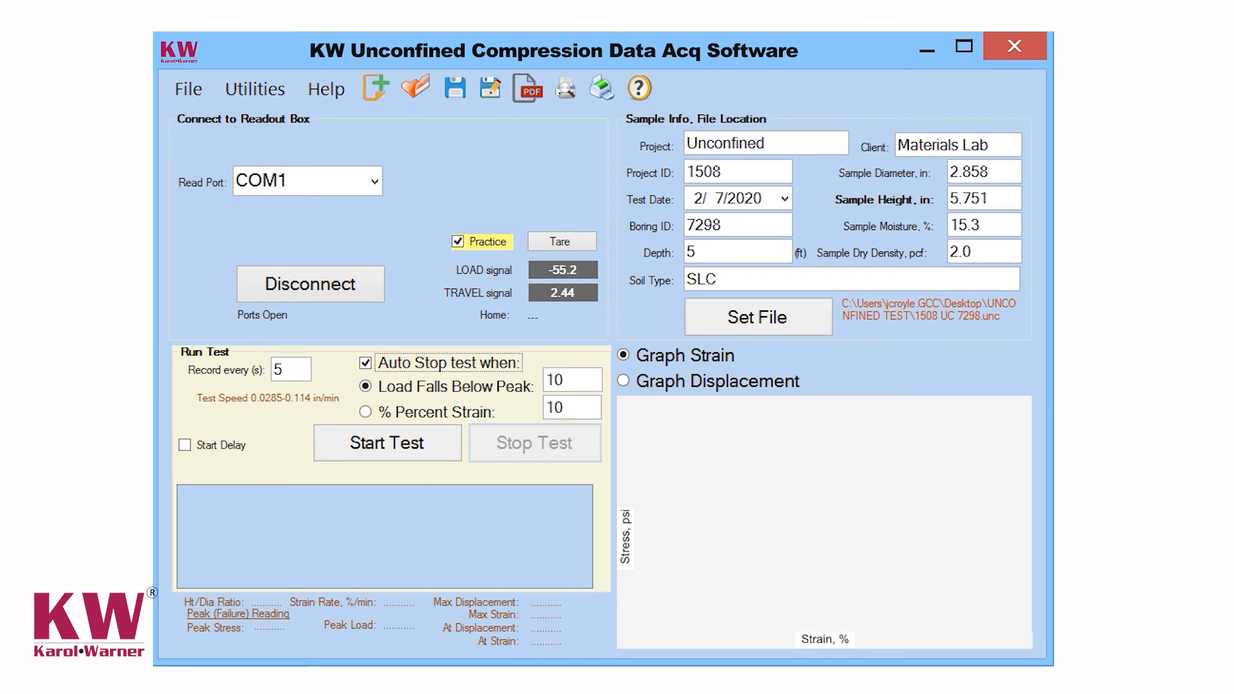
click(364, 364)
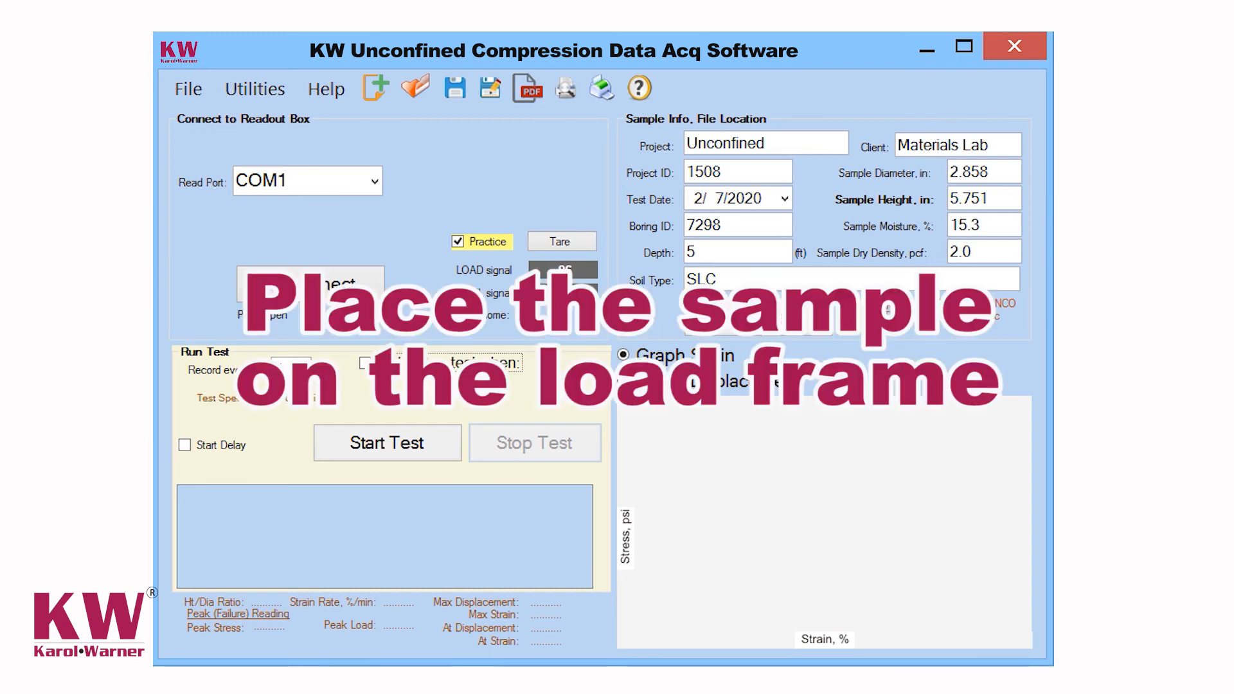
click(393, 444)
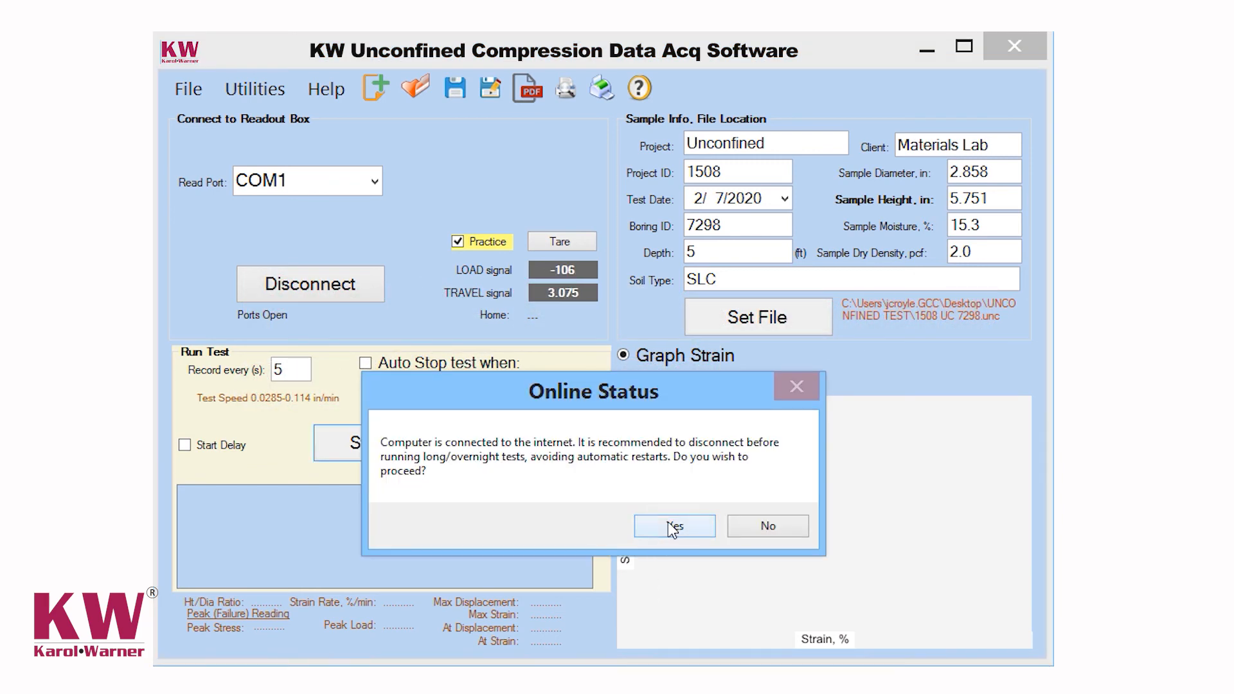
click(672, 526)
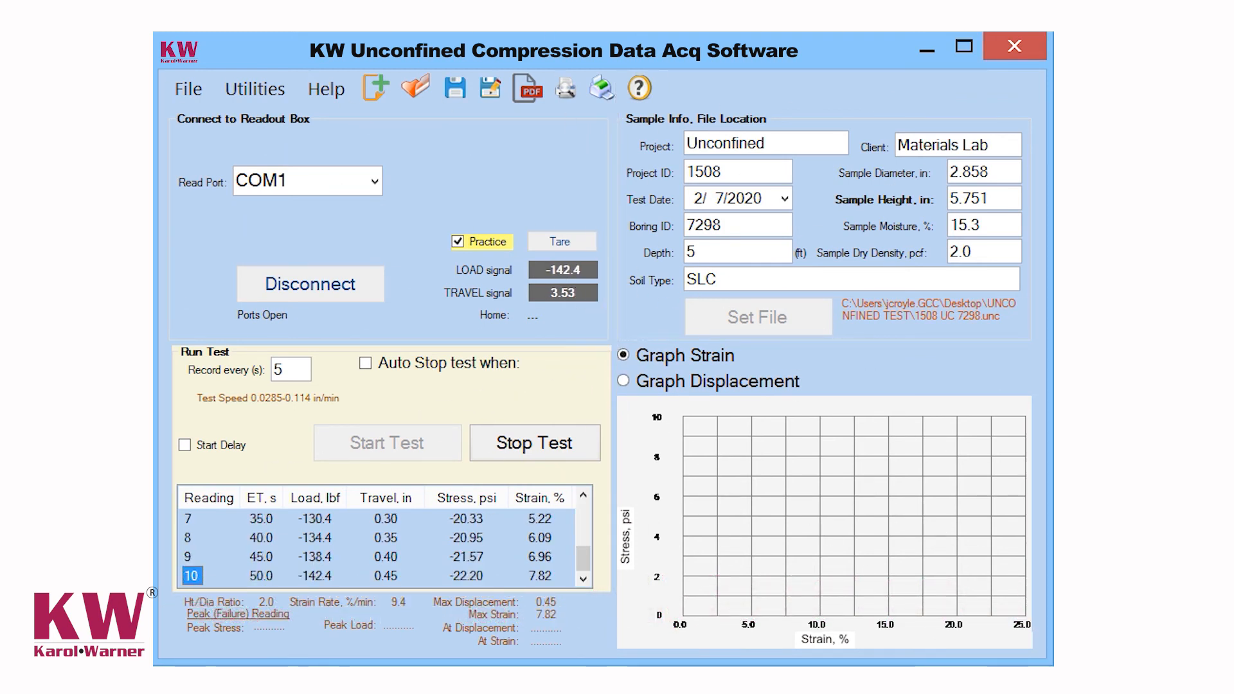
click(529, 448)
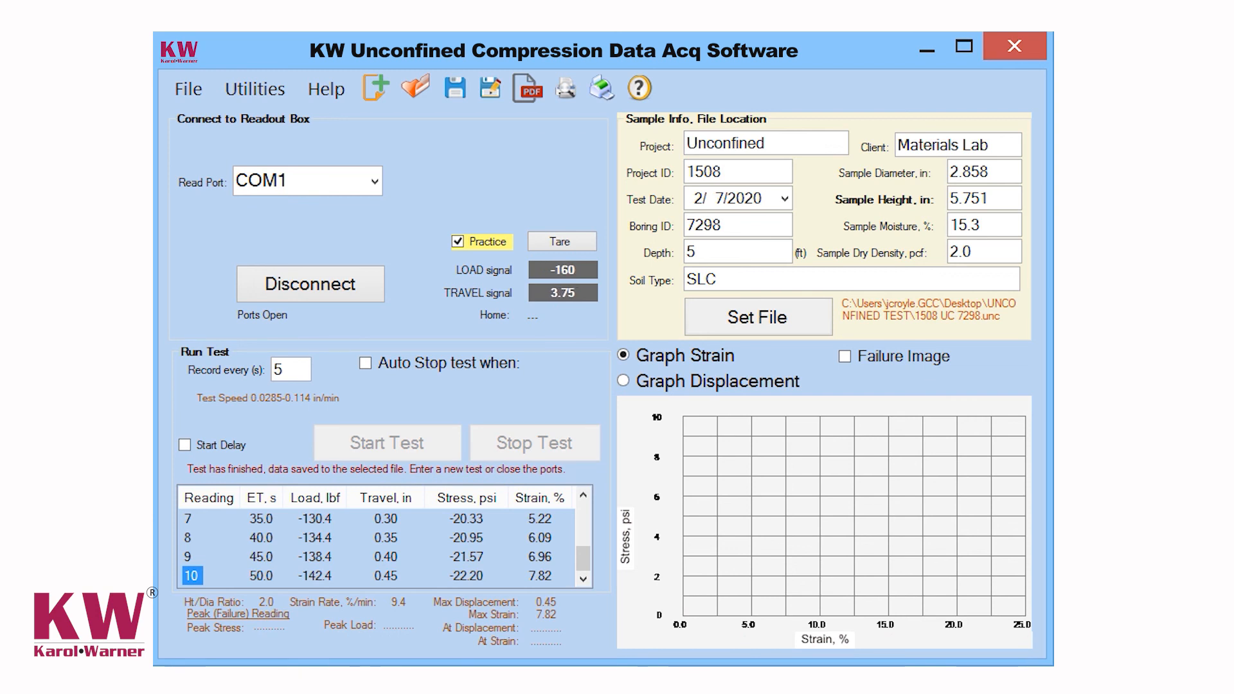
click(844, 356)
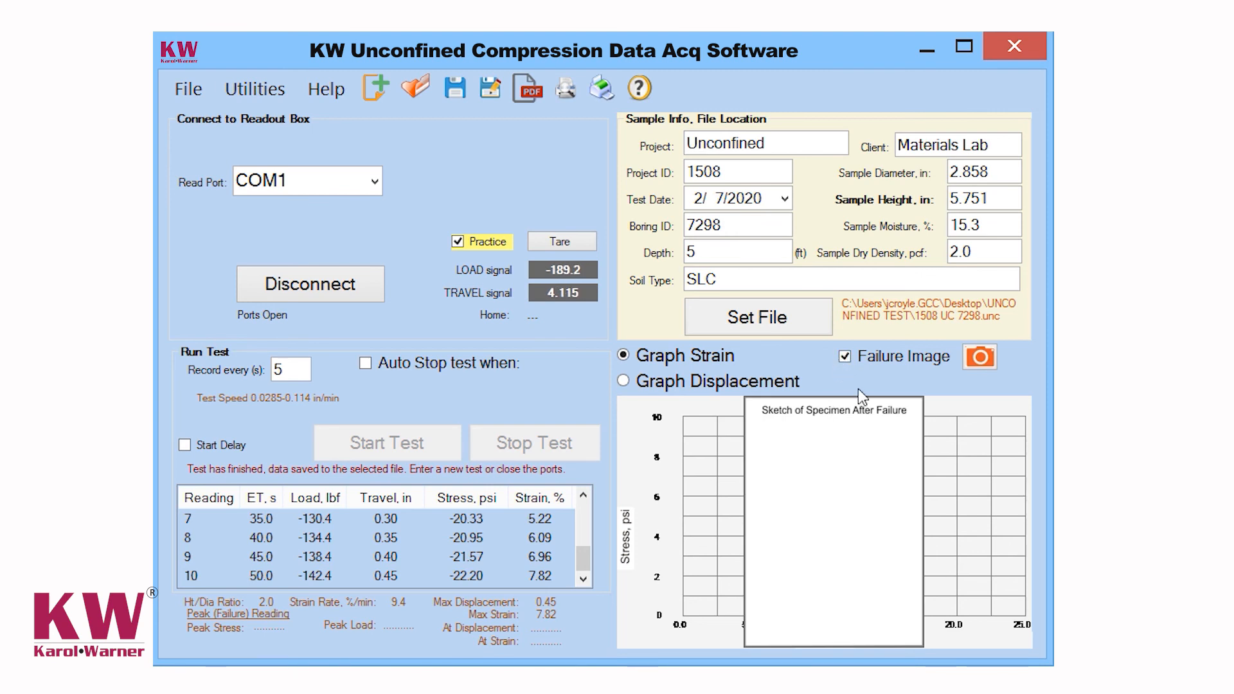
click(982, 356)
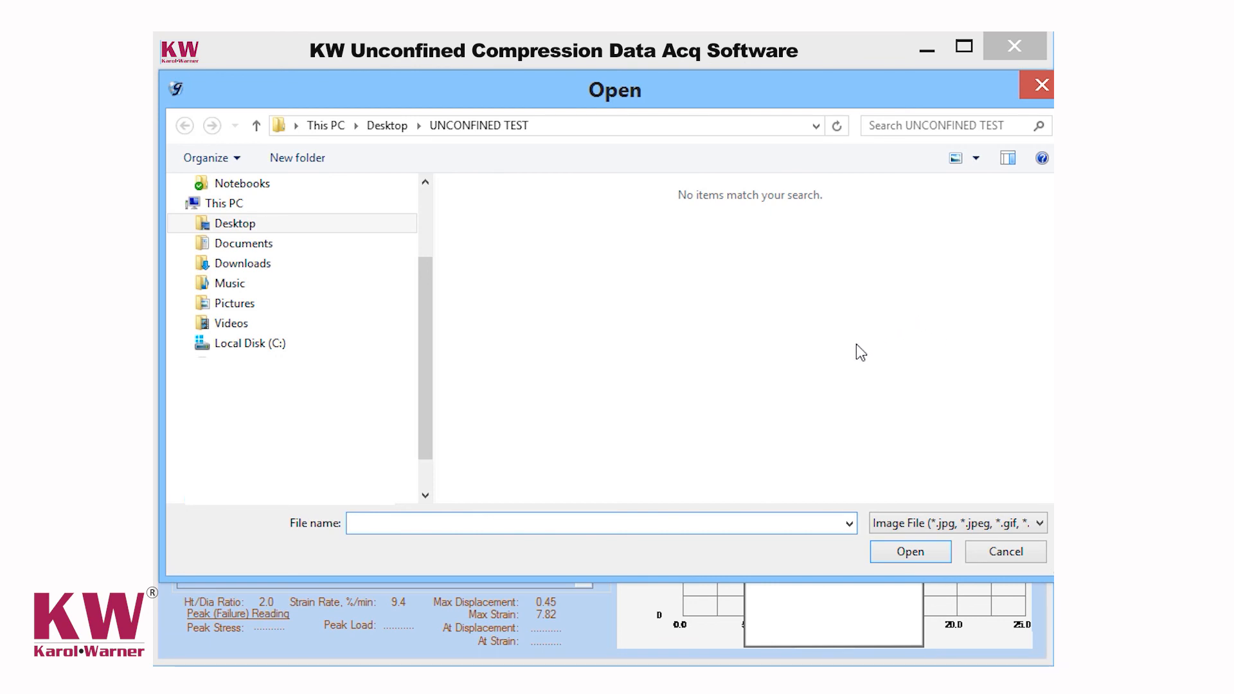
click(988, 551)
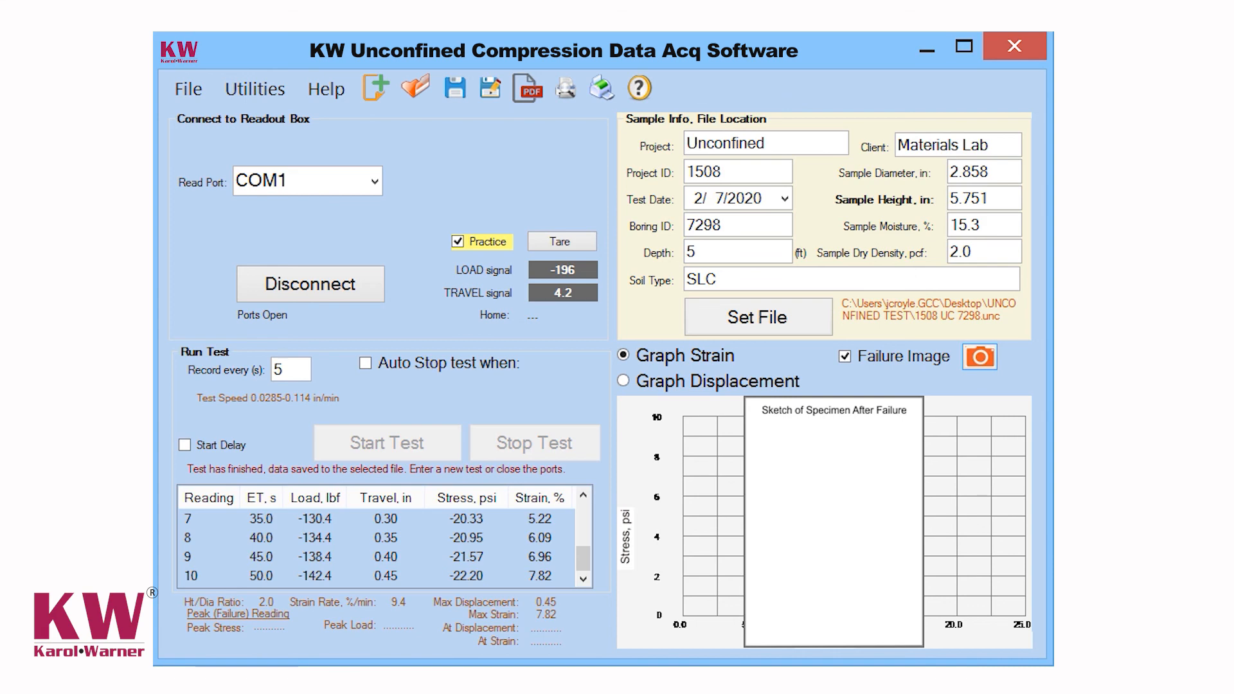
click(845, 357)
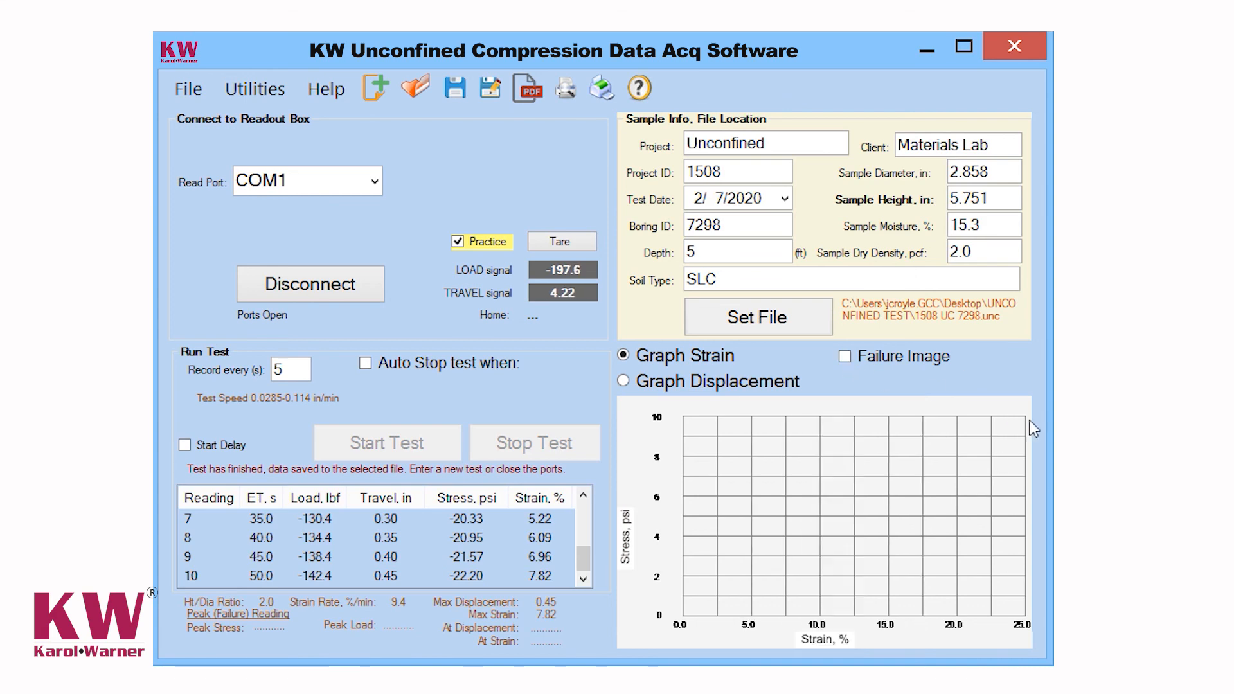